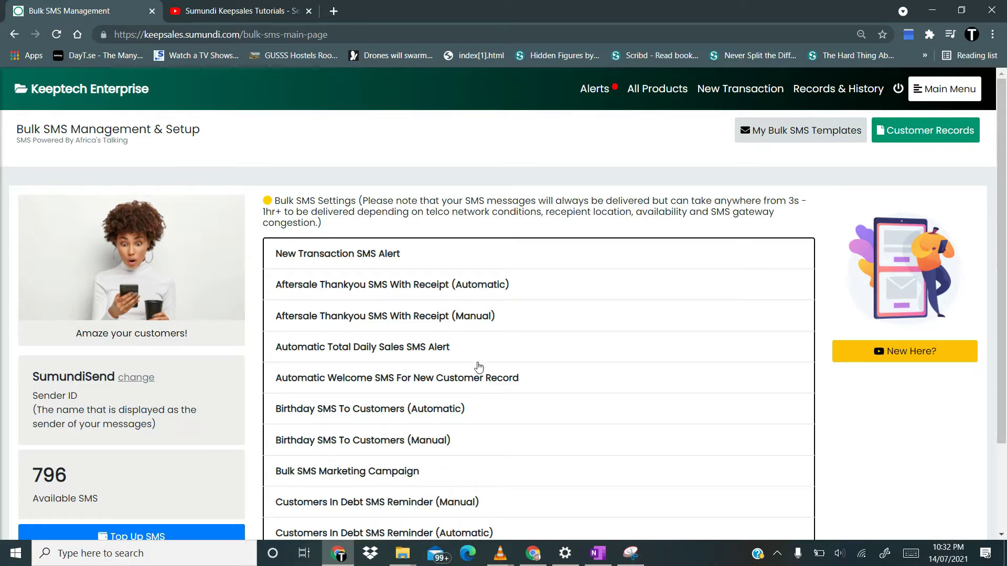
# - Expand the Birthday SMS To Customers (Manual) setting and switch it to active
pyautogui.scroll(-2, 477, 389)
pyautogui.scroll(2, 477, 388)
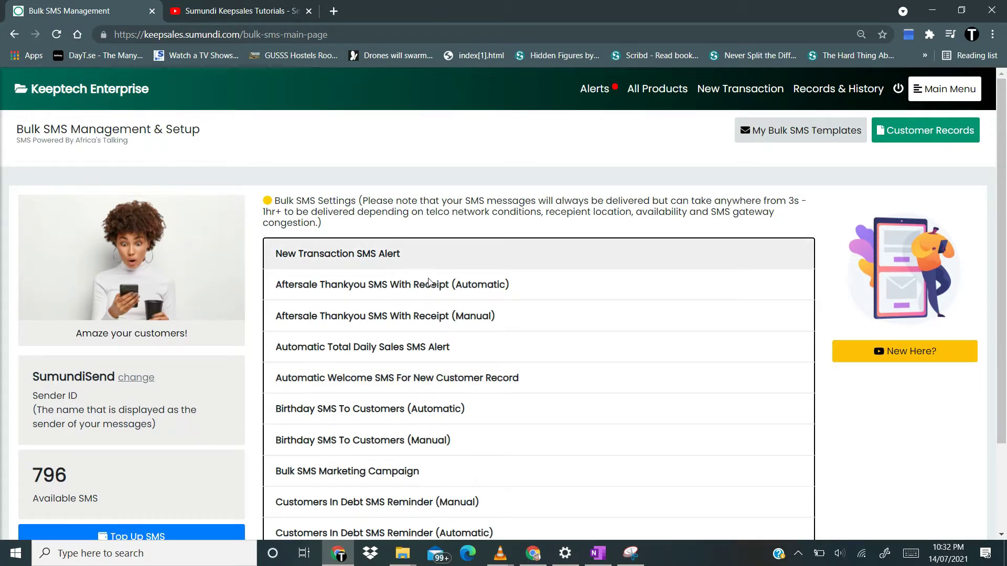
pyautogui.scroll(-2, 493, 365)
pyautogui.scroll(2, 493, 365)
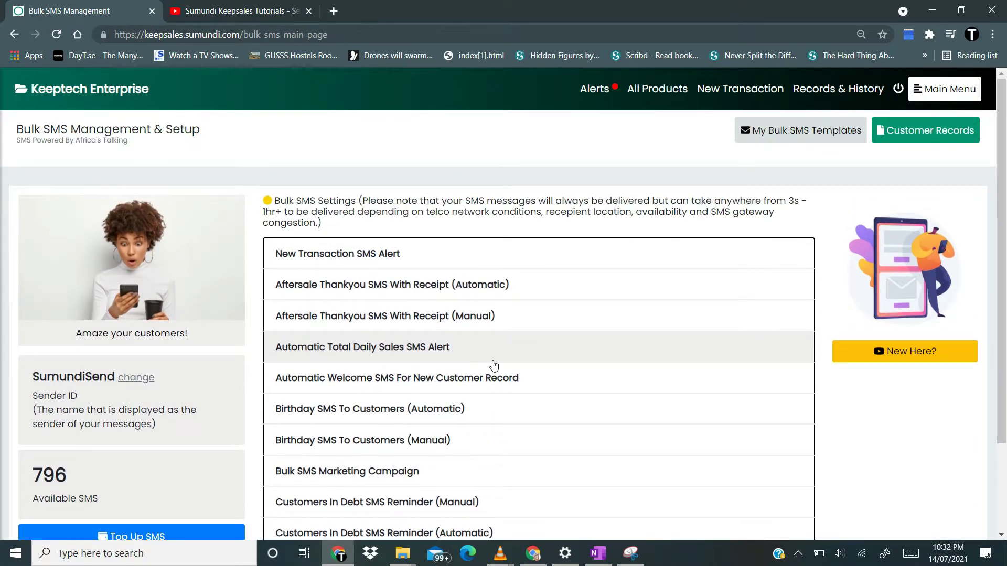
pyautogui.scroll(-2, 493, 366)
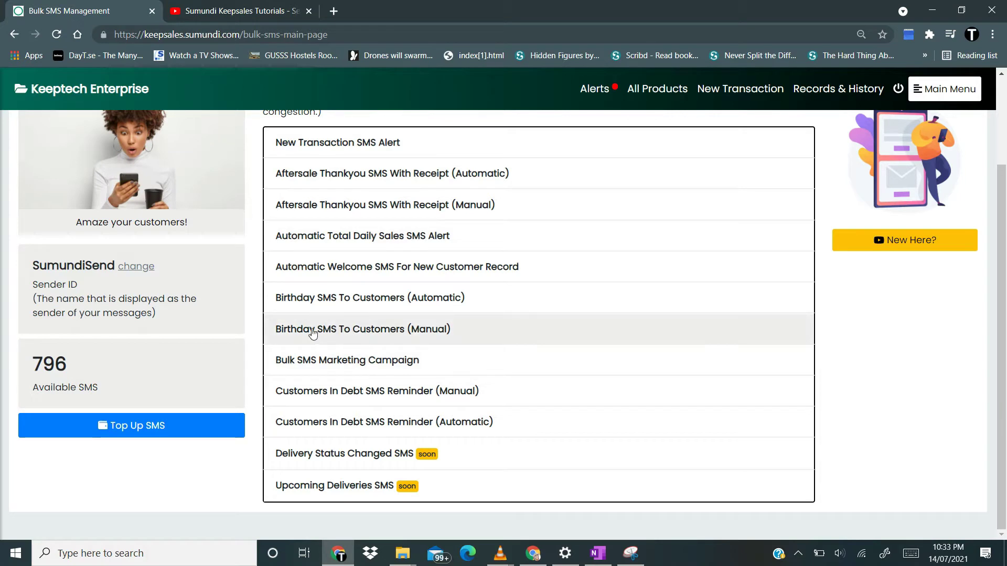
pyautogui.click(343, 329)
pyautogui.scroll(-1, 343, 333)
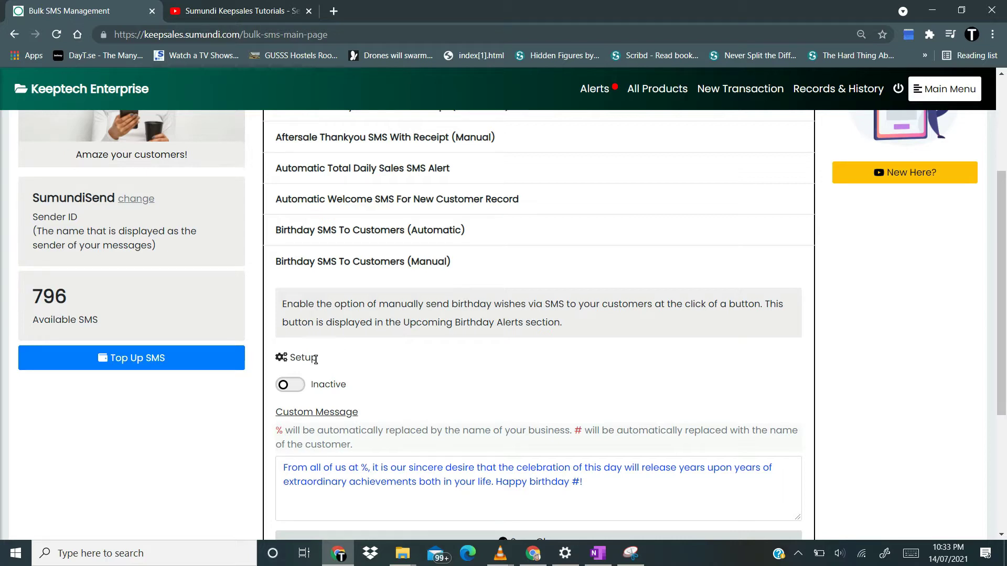
pyautogui.scroll(-1, 376, 366)
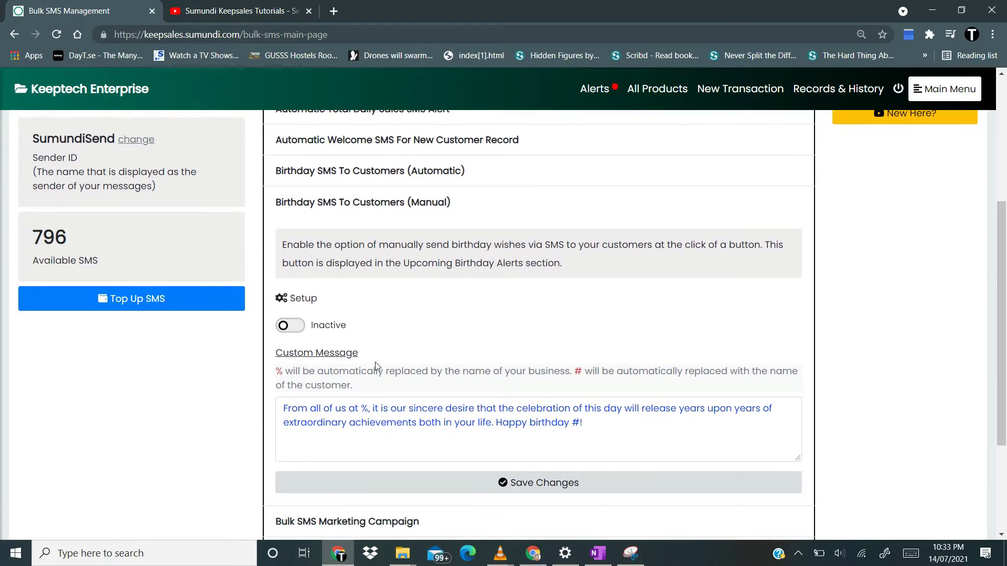
pyautogui.click(297, 329)
pyautogui.scroll(-1, 409, 344)
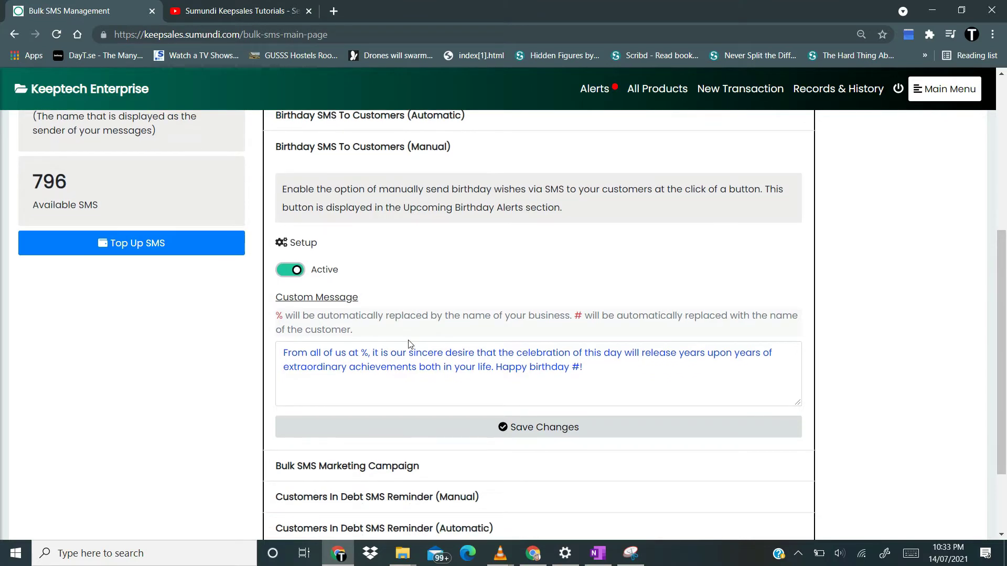
# - Examine the custom birthday message and the explanation of its % and # placeholders
pyautogui.click(350, 355)
pyautogui.moveTo(282, 316); pyautogui.dragTo(276, 318)
pyautogui.moveTo(574, 315); pyautogui.dragTo(583, 315)
pyautogui.click(532, 364)
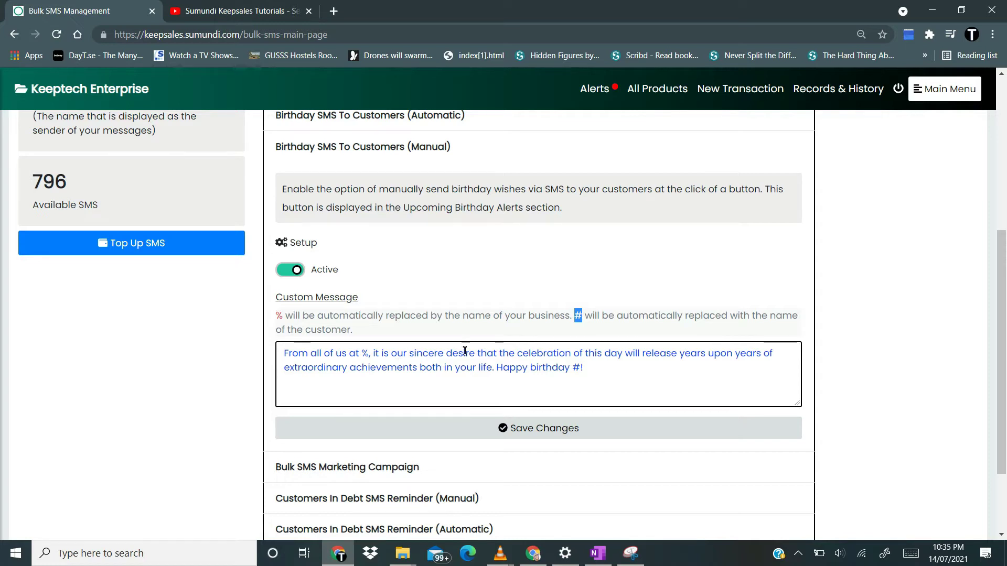
pyautogui.click(519, 332)
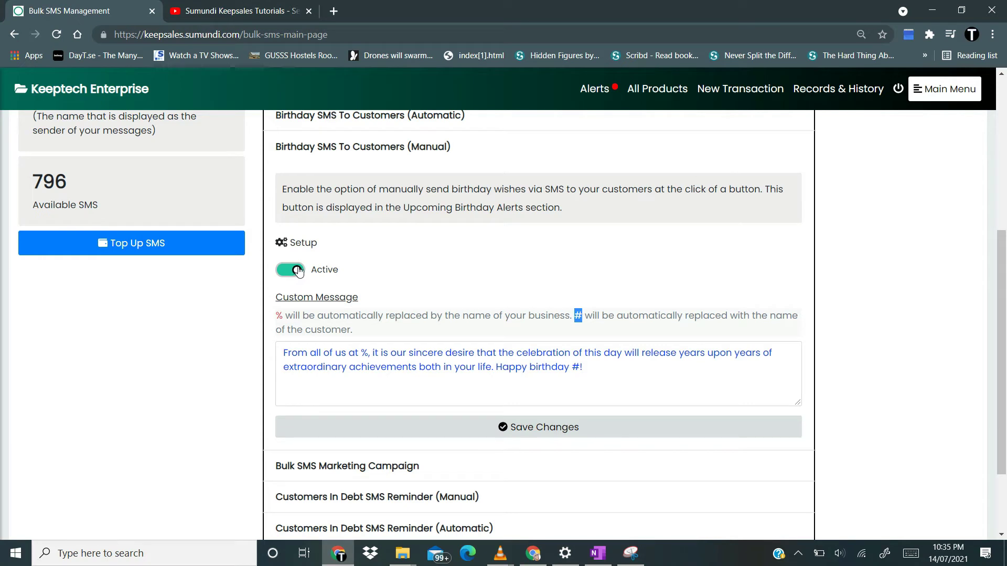
pyautogui.click(438, 357)
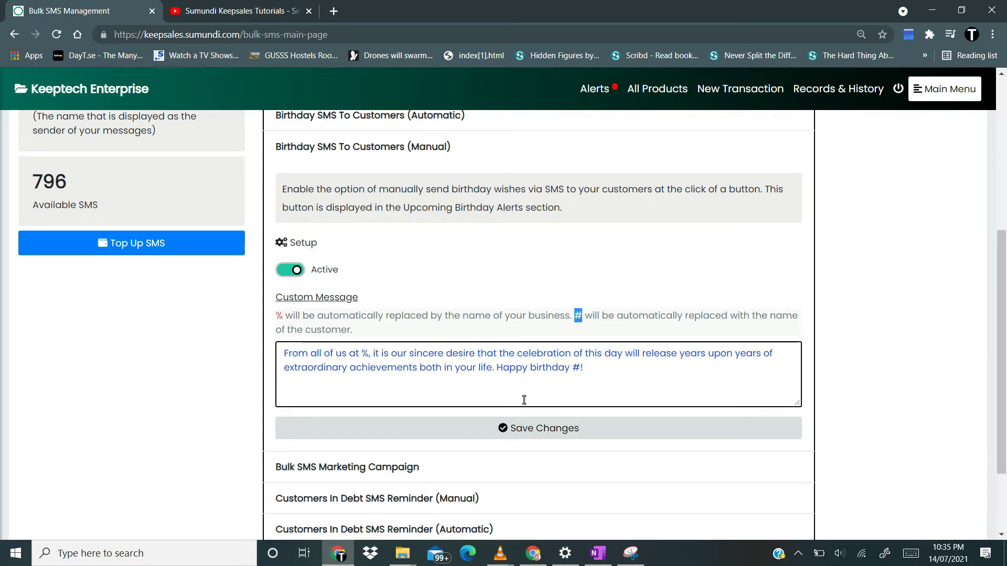
# - Save the manual birthday SMS settings and dismiss the confirmation
pyautogui.click(527, 438)
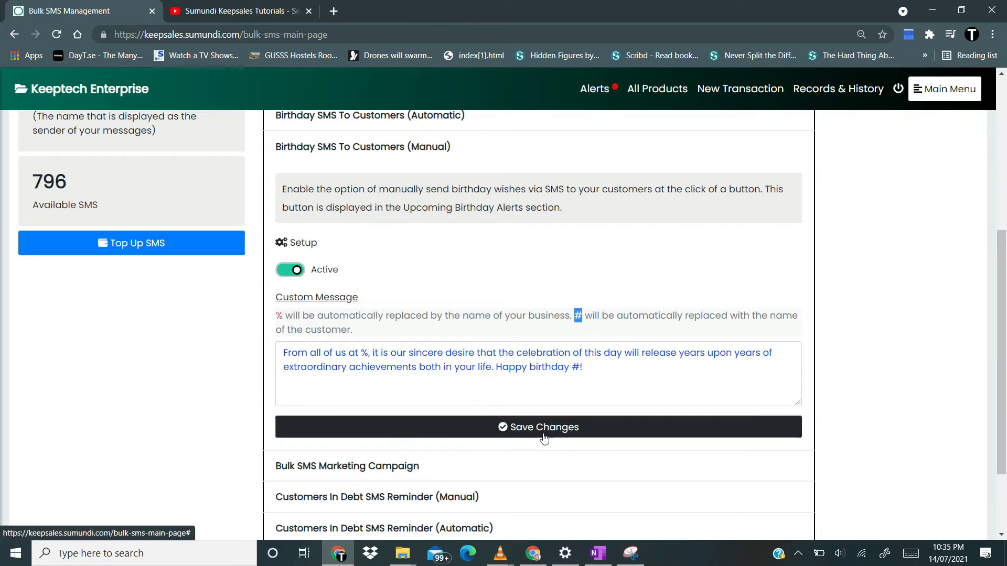
pyautogui.click(544, 437)
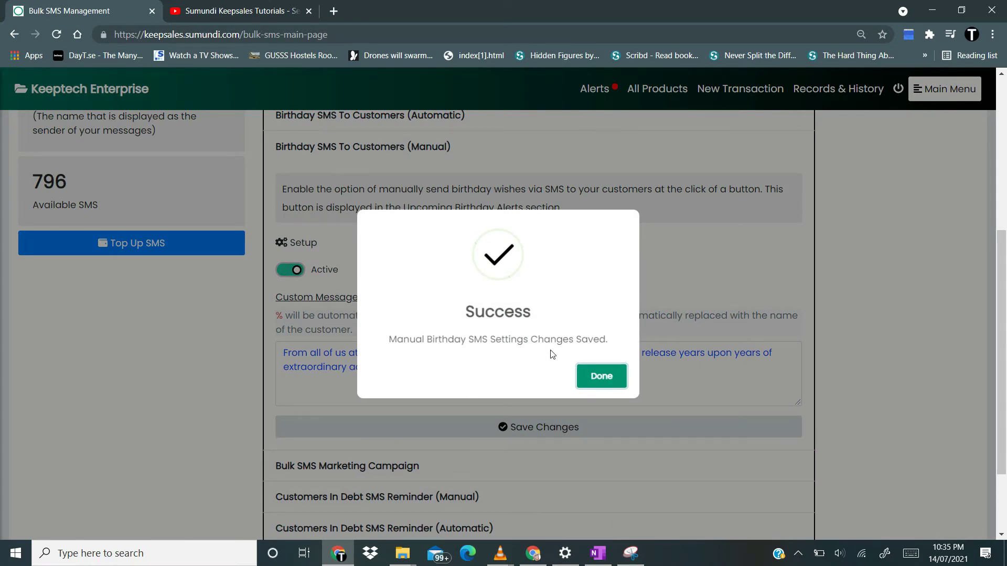
pyautogui.click(602, 377)
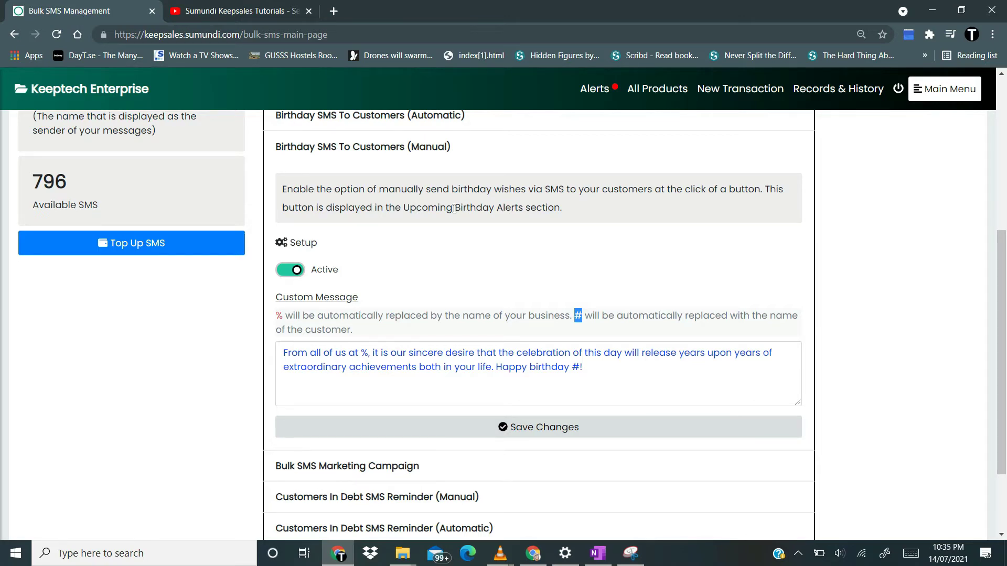
# - Open the Customer Birthday Alerts page
pyautogui.scroll(5, 454, 209)
pyautogui.click(596, 89)
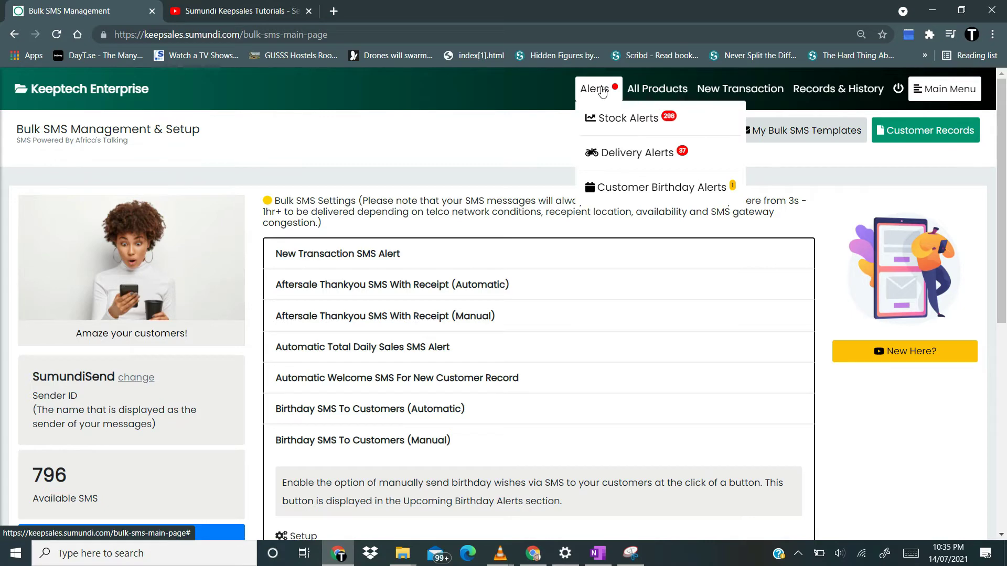
pyautogui.click(673, 189)
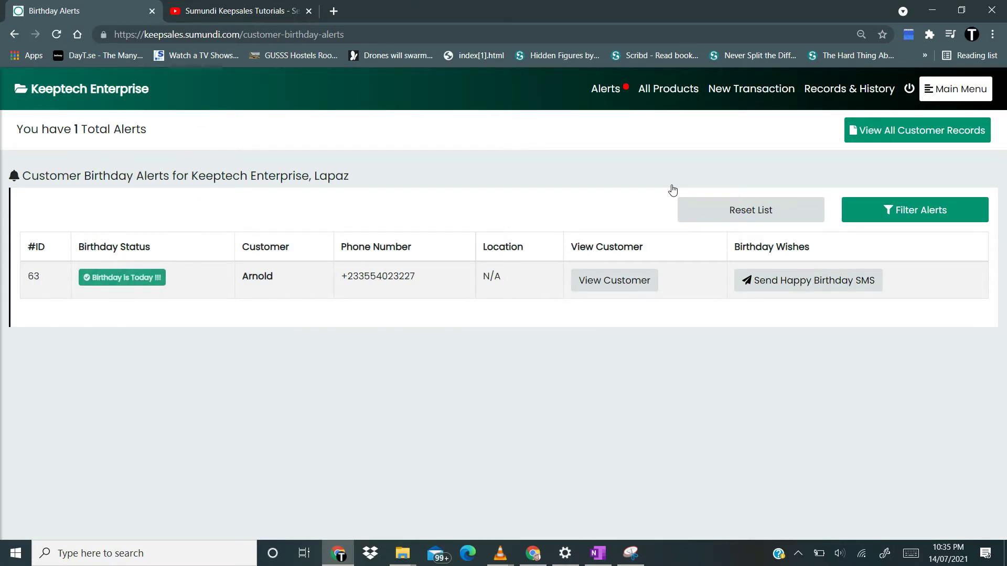
# - Open the Upcoming Birthdays list under Customers & Loyalty as an alternative route to the birthday alerts
pyautogui.click(955, 89)
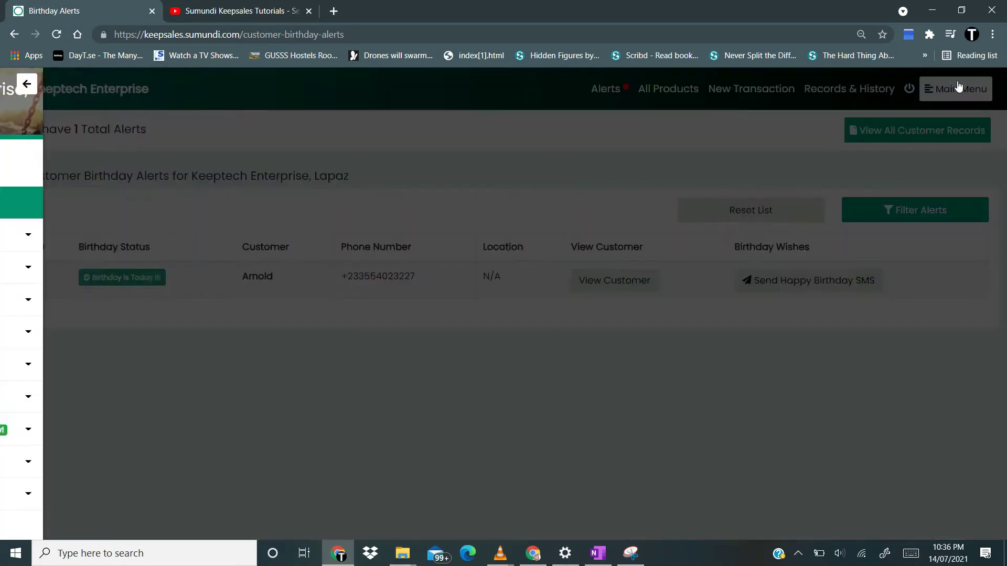
pyautogui.scroll(-1, 126, 435)
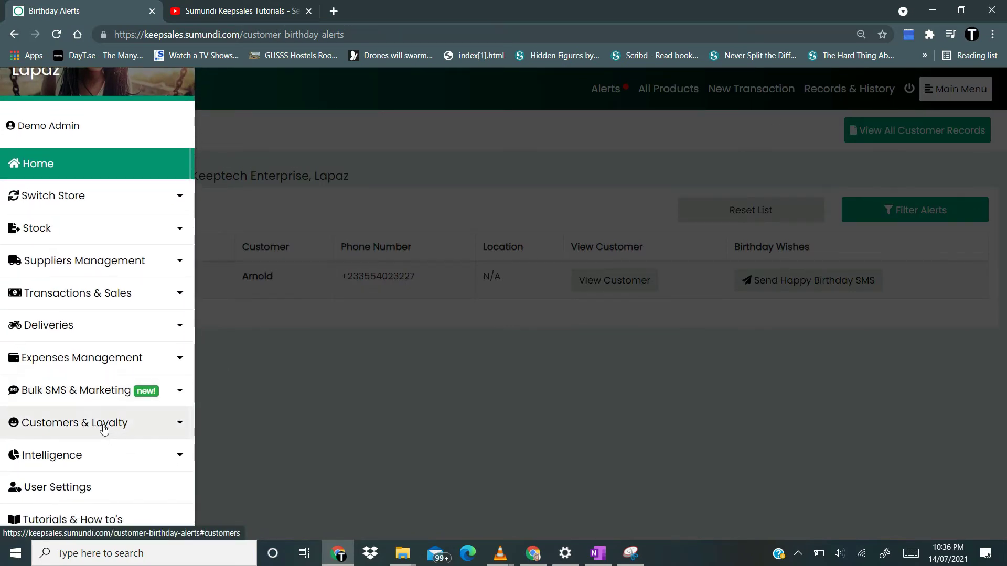
pyautogui.click(104, 429)
pyautogui.scroll(-3, 100, 420)
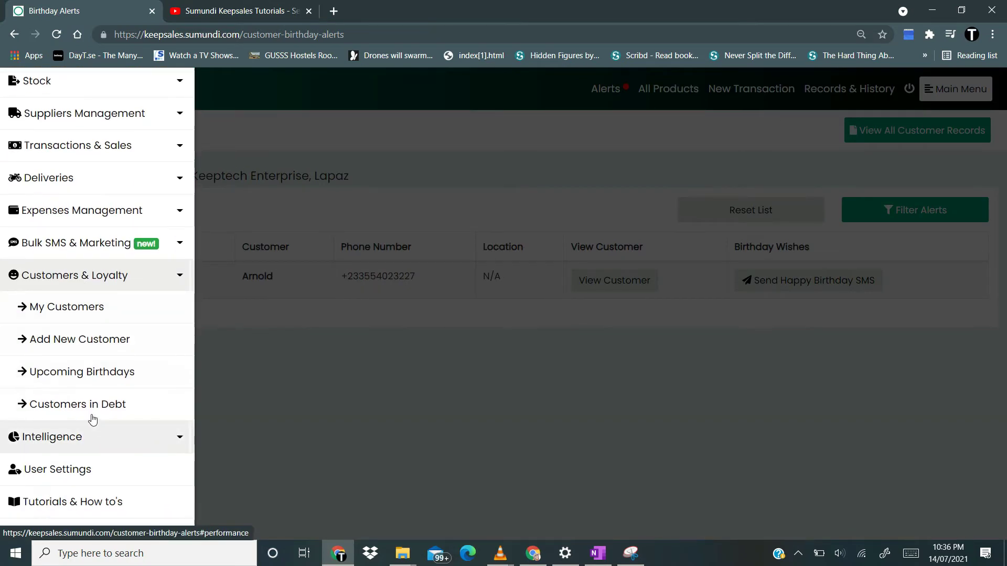
pyautogui.click(114, 372)
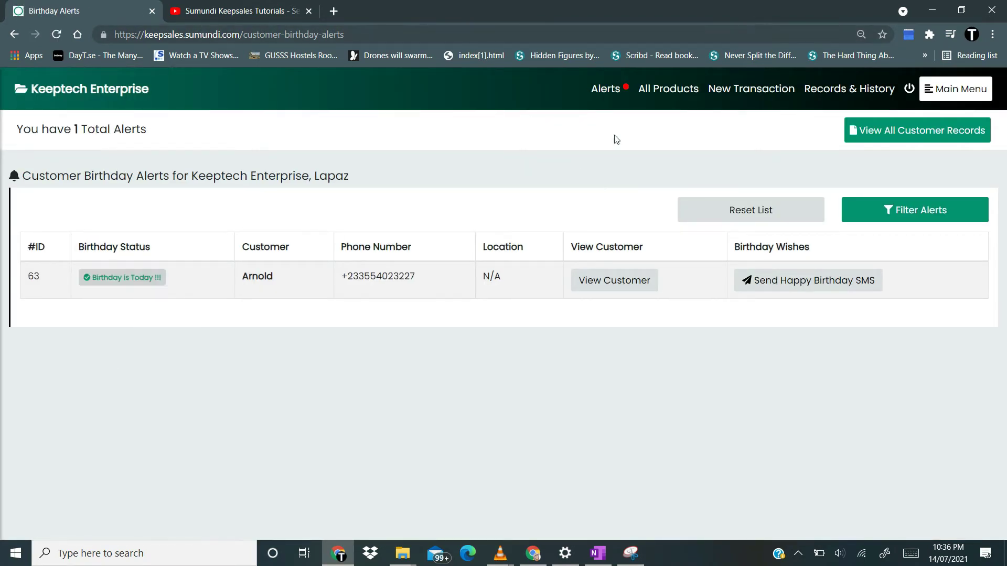
pyautogui.click(611, 86)
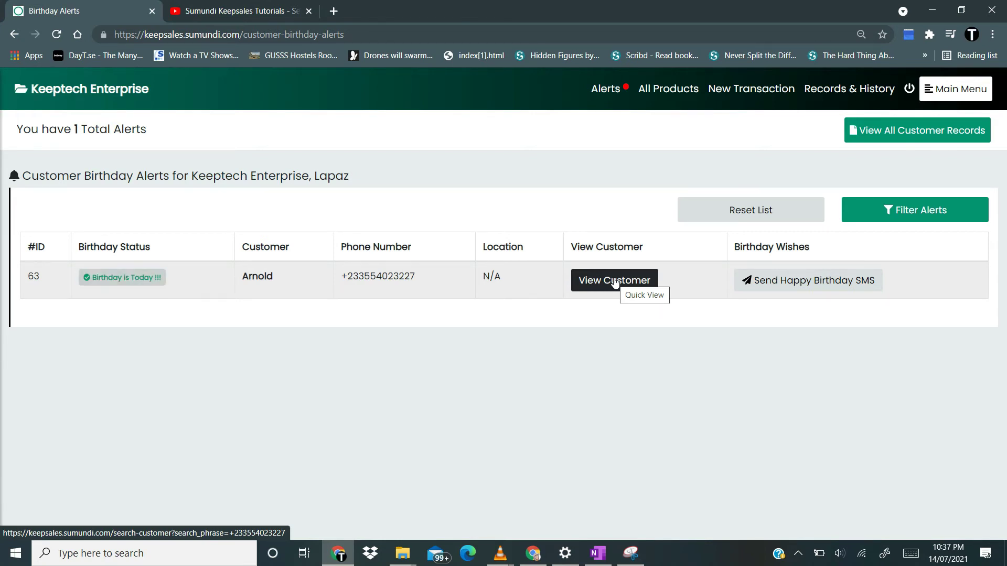
# - Open the Happy Birthday SMS for the customer listed in the alerts and review the business and customer names in the message
pyautogui.click(808, 290)
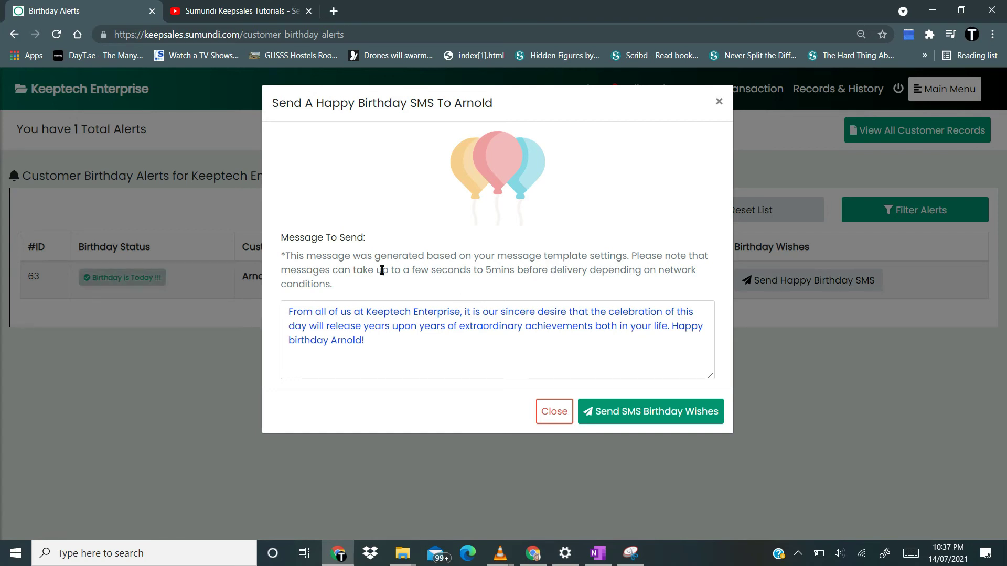
pyautogui.click(368, 341)
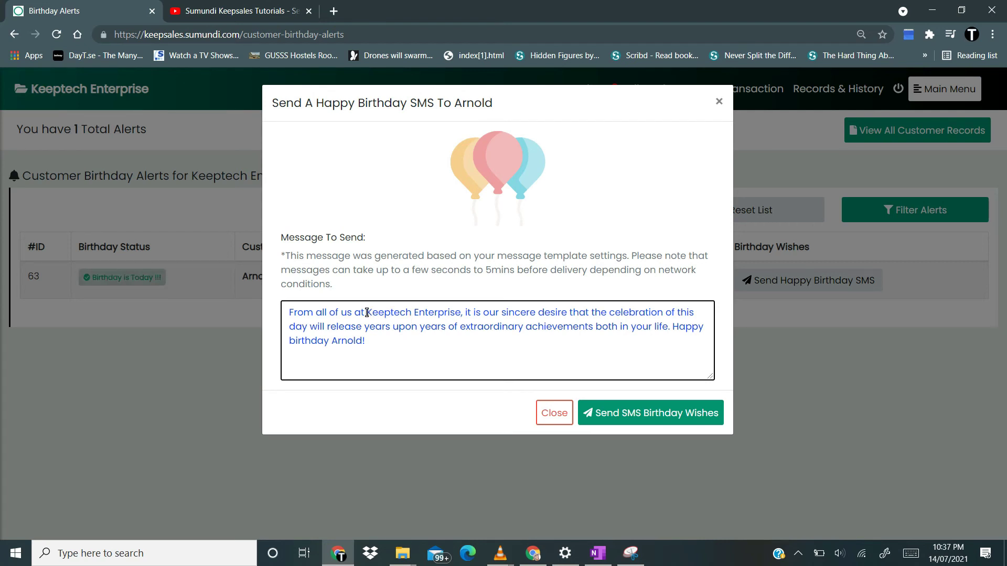
pyautogui.moveTo(367, 313); pyautogui.dragTo(459, 313)
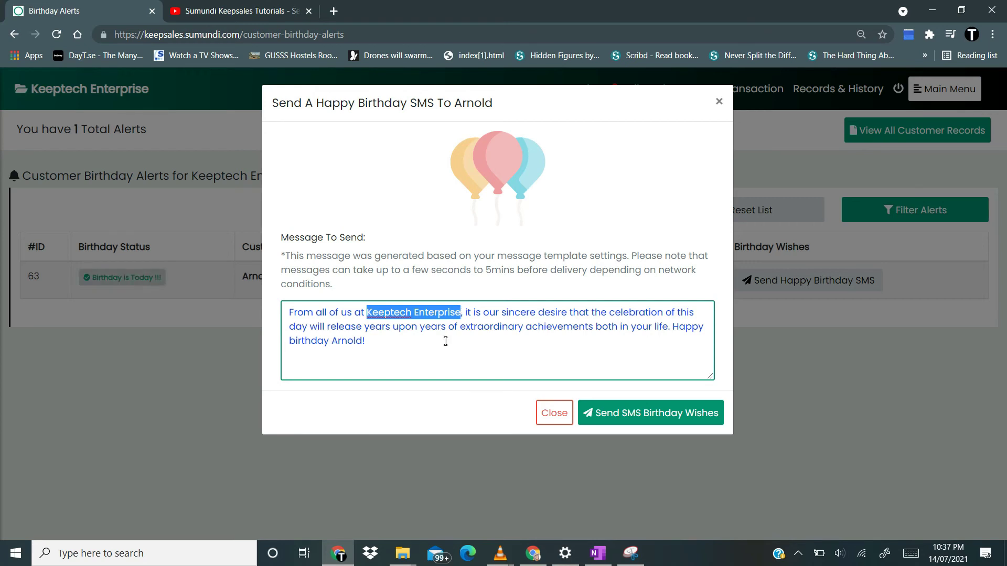
pyautogui.click(335, 342)
pyautogui.moveTo(334, 341); pyautogui.dragTo(363, 340)
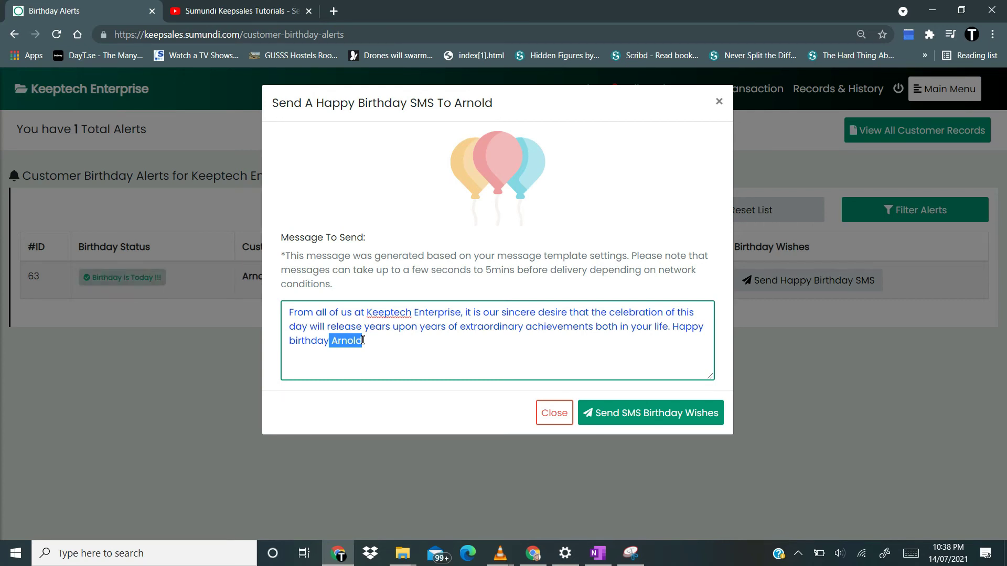
pyautogui.click(441, 357)
# - Send the SMS birthday wishes to the customer and close the message dialog
pyautogui.click(662, 415)
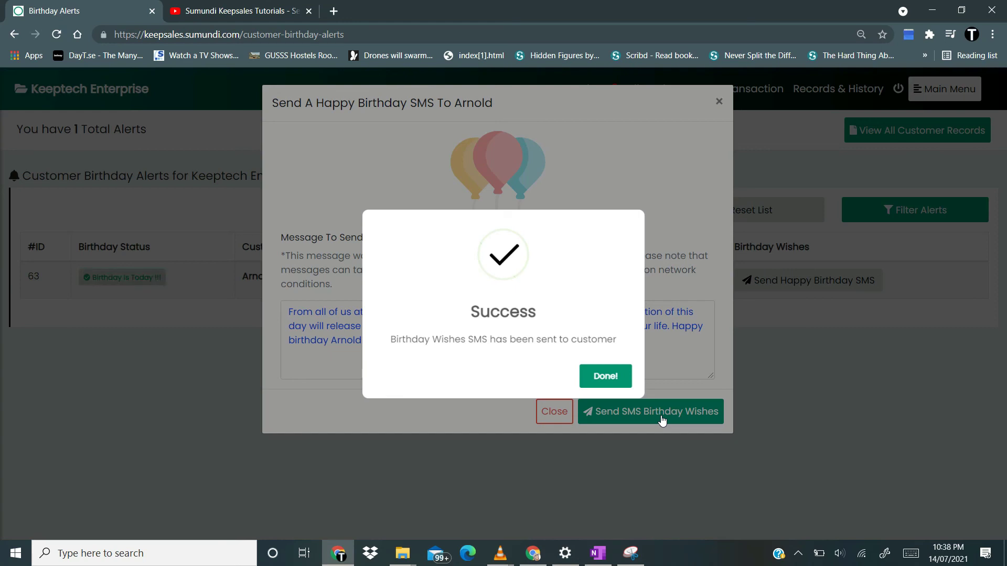
pyautogui.click(606, 376)
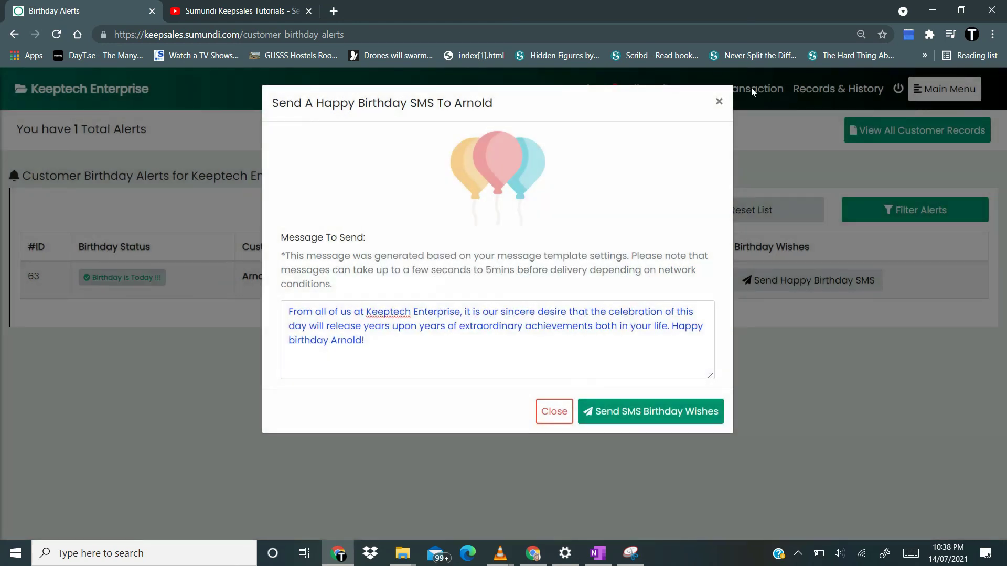
pyautogui.click(719, 101)
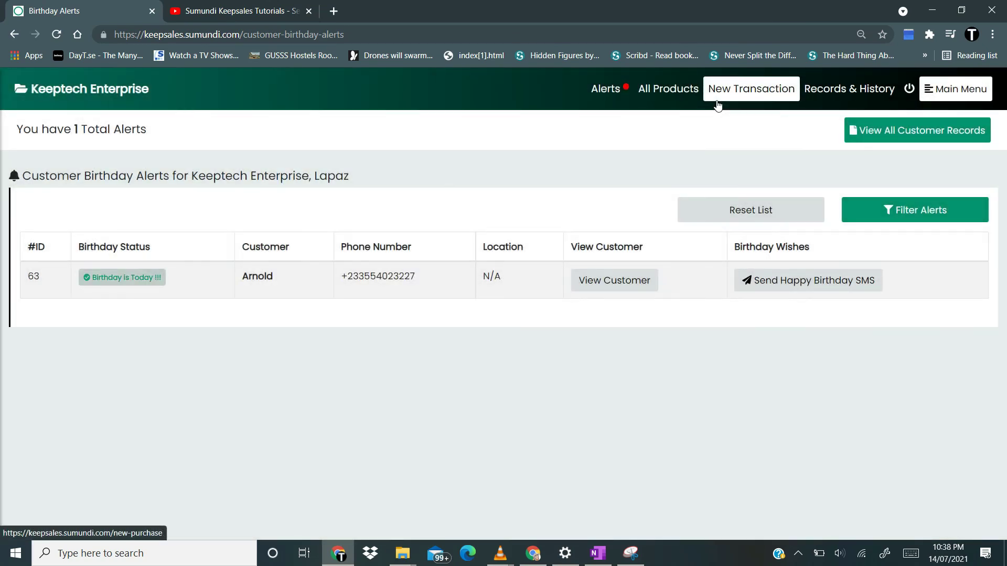